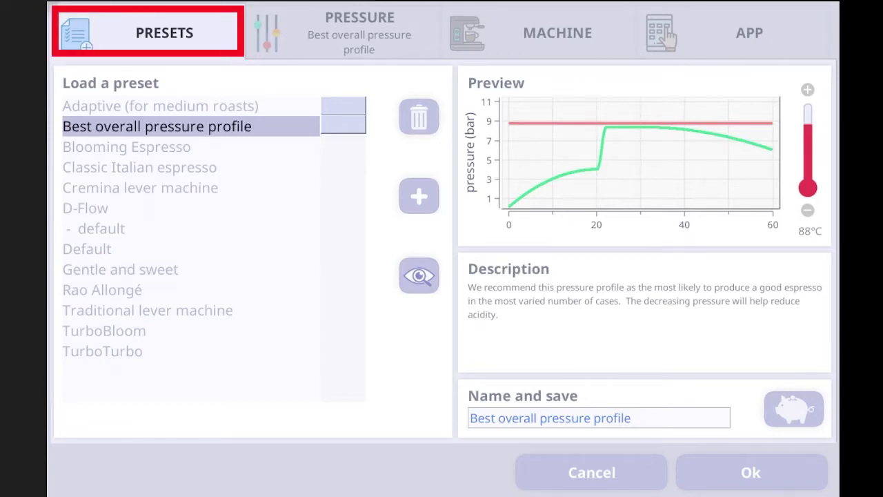
Step: View the pressure steps and preview presets down to Gentle and sweet, then load Classic Italian espresso
{"action": "left_click", "coordinate": [331, 41]}
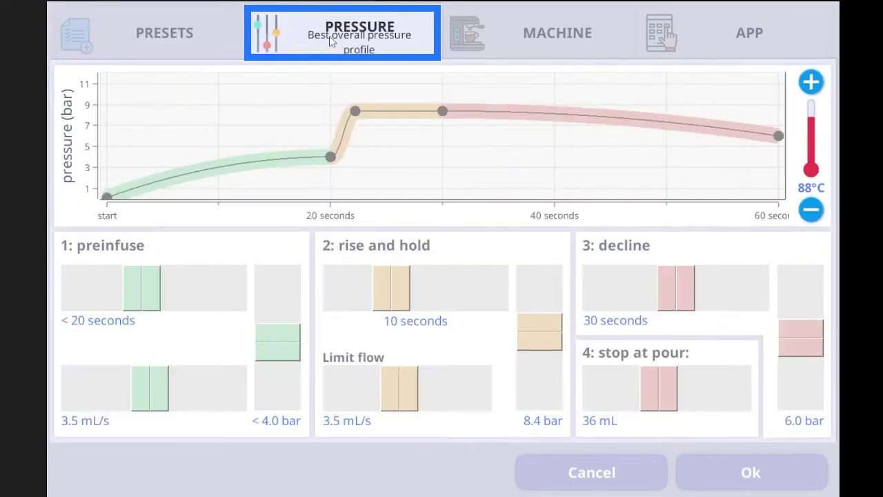
{"action": "left_click", "coordinate": [232, 44]}
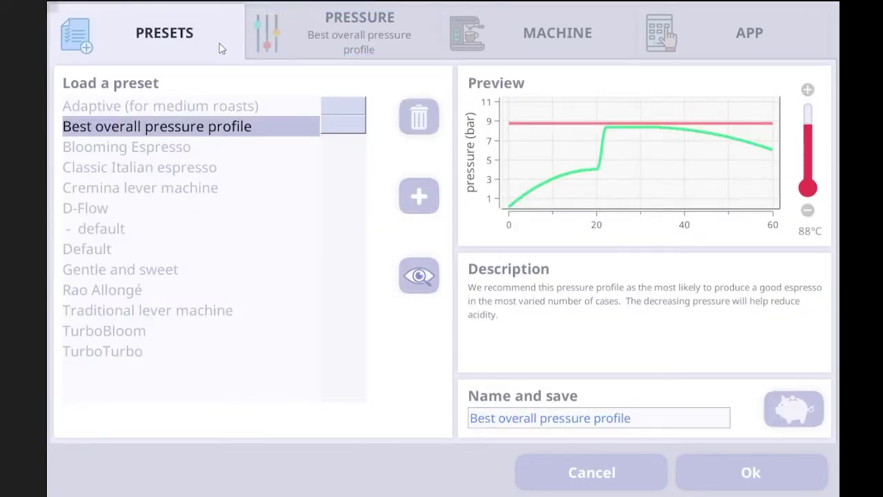
{"action": "left_click", "coordinate": [249, 166]}
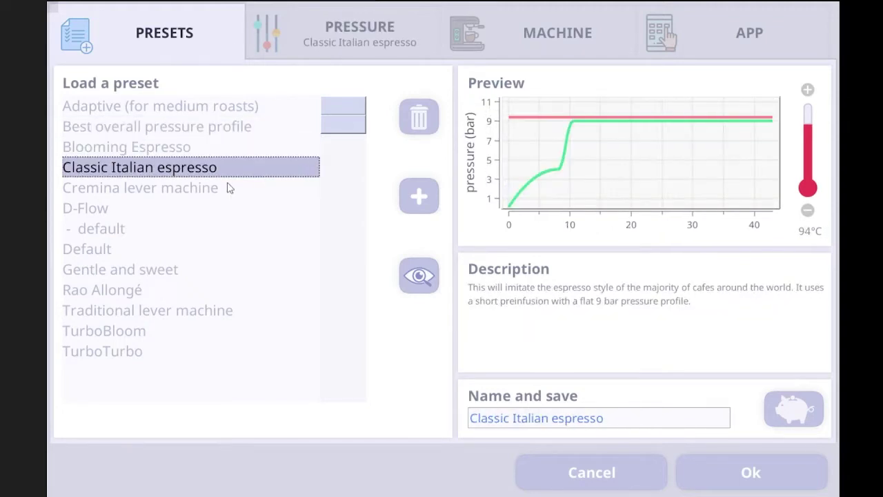
{"action": "left_click", "coordinate": [228, 192]}
{"action": "left_click_drag", "start_coordinate": [228, 192], "coordinate": [161, 326]}
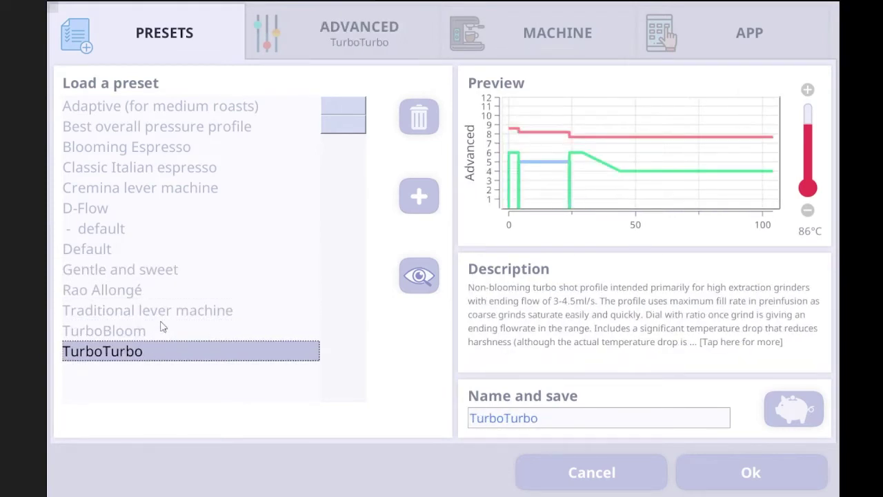
{"action": "left_click", "coordinate": [232, 169]}
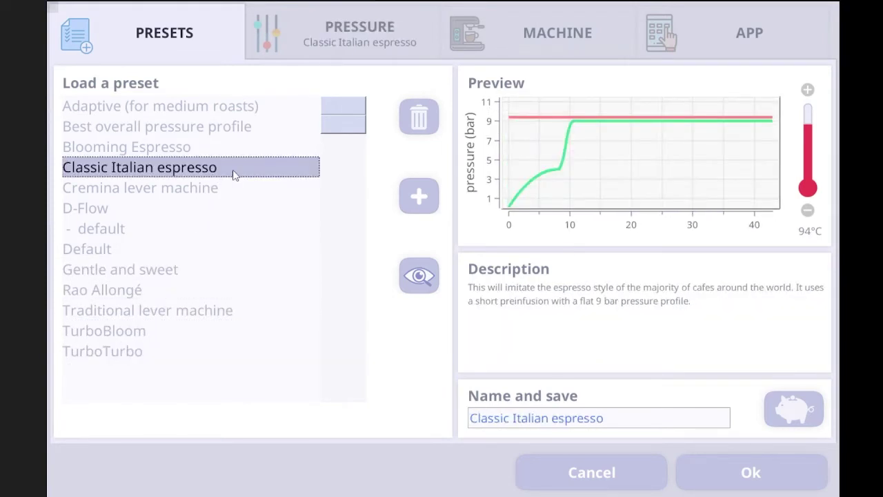
{"action": "left_click", "coordinate": [772, 474]}
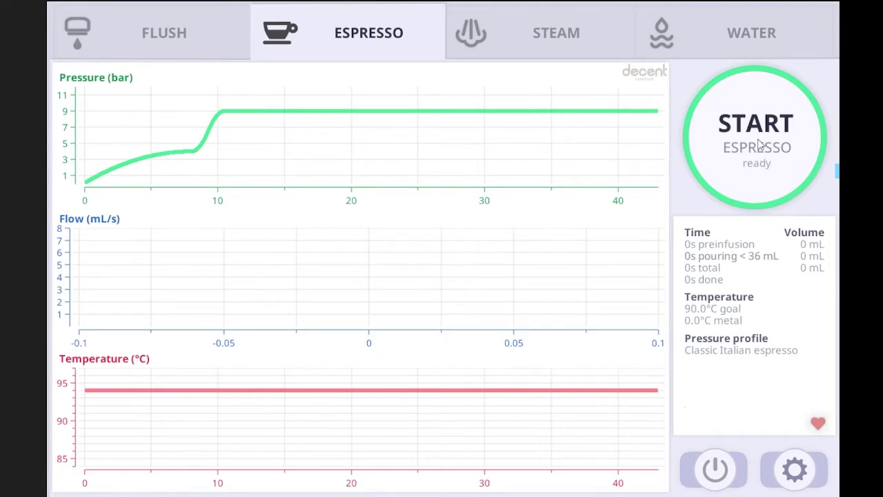
Step: Preview Cremina, Blooming Espresso, D-Flow and Gentle and sweet, then load Adaptive (for medium roasts)
{"action": "left_click", "coordinate": [741, 350]}
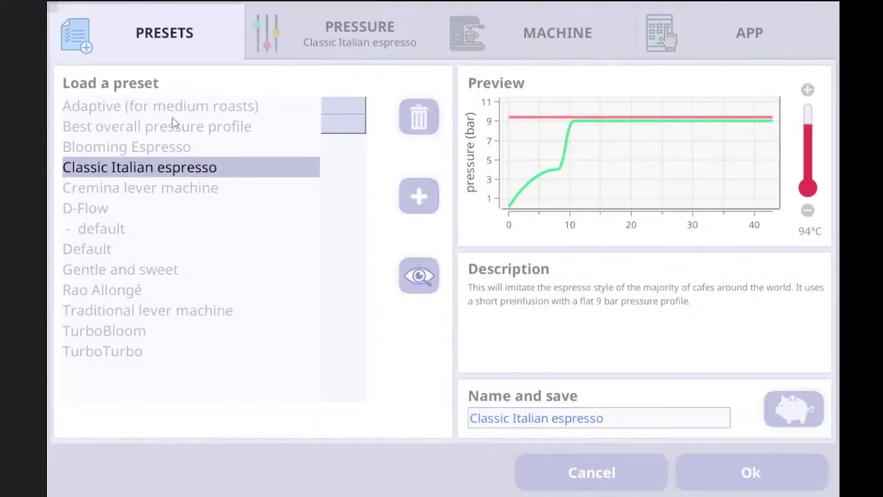
{"action": "left_click", "coordinate": [223, 193]}
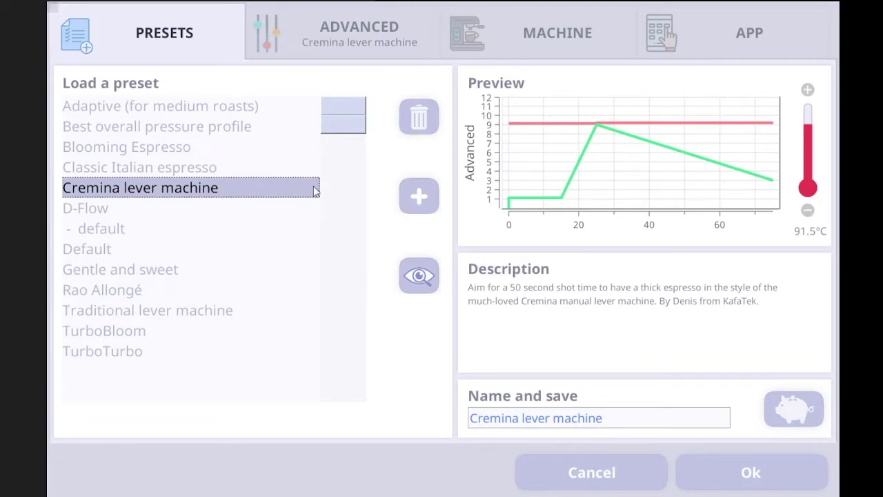
{"action": "left_click", "coordinate": [249, 107]}
{"action": "left_click", "coordinate": [248, 147]}
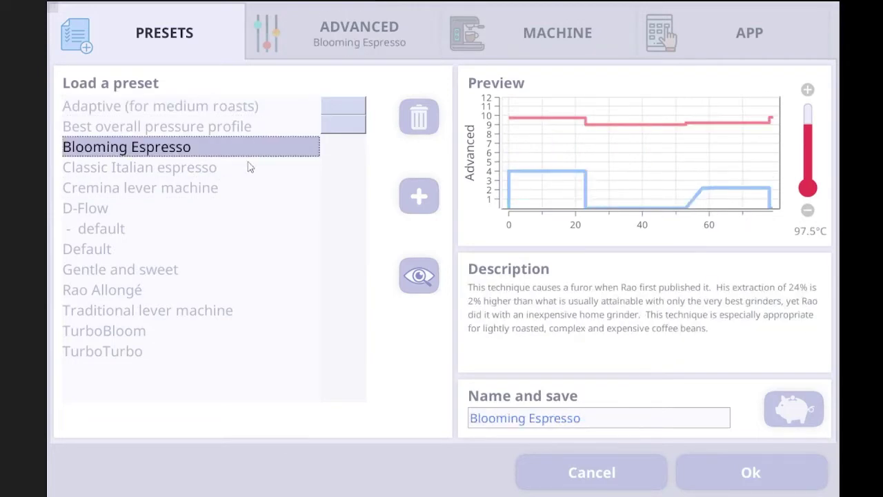
{"action": "left_click", "coordinate": [238, 208]}
{"action": "left_click", "coordinate": [219, 270]}
{"action": "left_click", "coordinate": [247, 146]}
{"action": "left_click", "coordinate": [262, 106]}
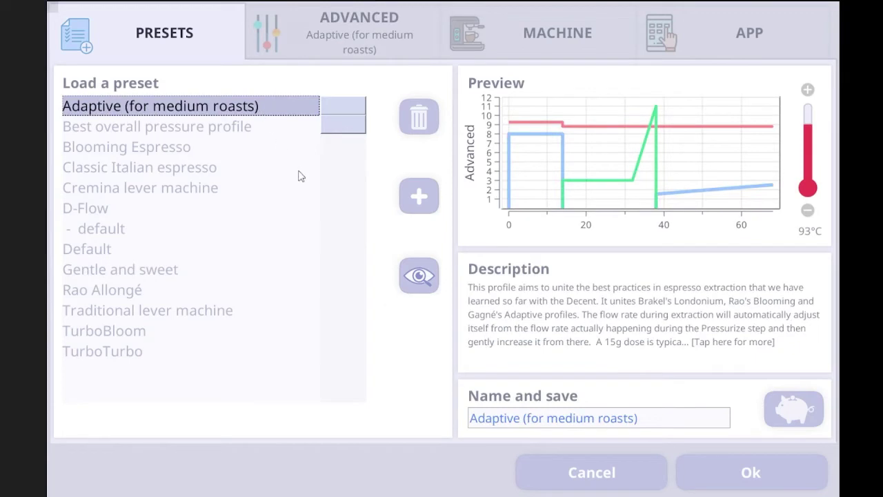
Step: Tick Cleaning/Forward Flush x5 in the show-all preset checklist so it becomes visible
{"action": "left_click", "coordinate": [421, 277]}
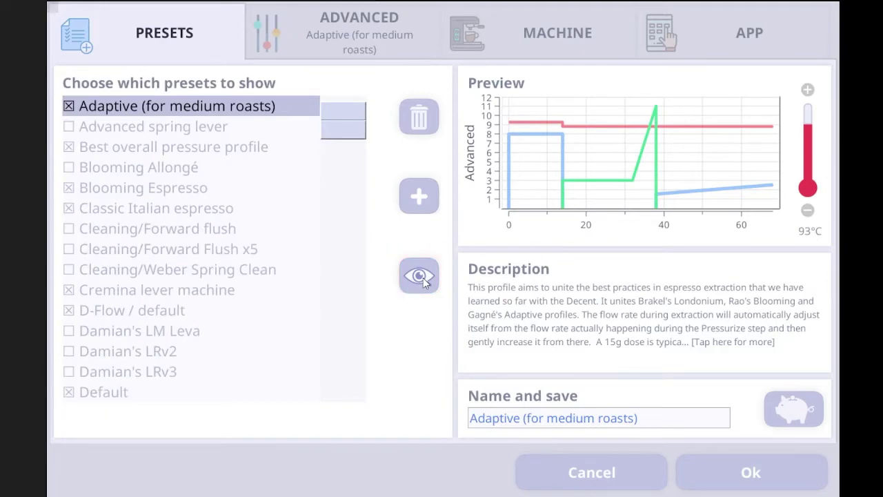
{"action": "mouse_move", "coordinate": [350, 128]}
{"action": "left_mouse_down"}
{"action": "mouse_move", "coordinate": [338, 387]}
{"action": "mouse_move", "coordinate": [352, 342]}
{"action": "mouse_move", "coordinate": [351, 125]}
{"action": "left_mouse_up"}
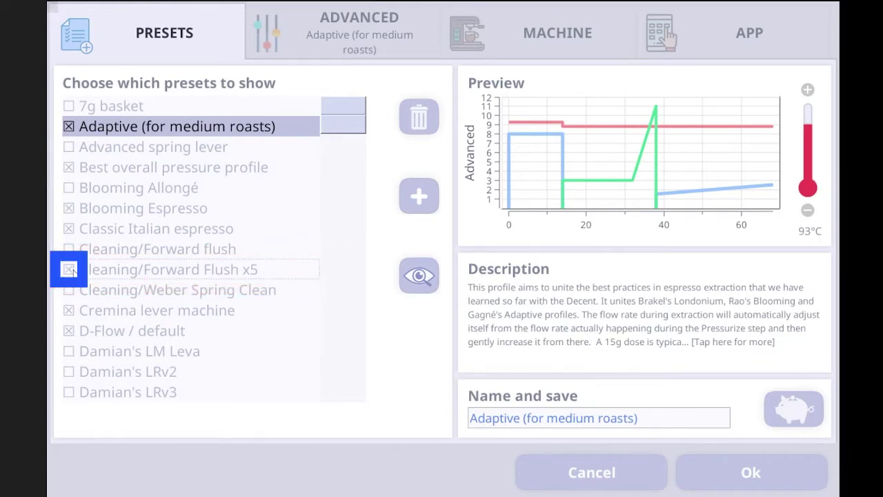
{"action": "left_click", "coordinate": [419, 277]}
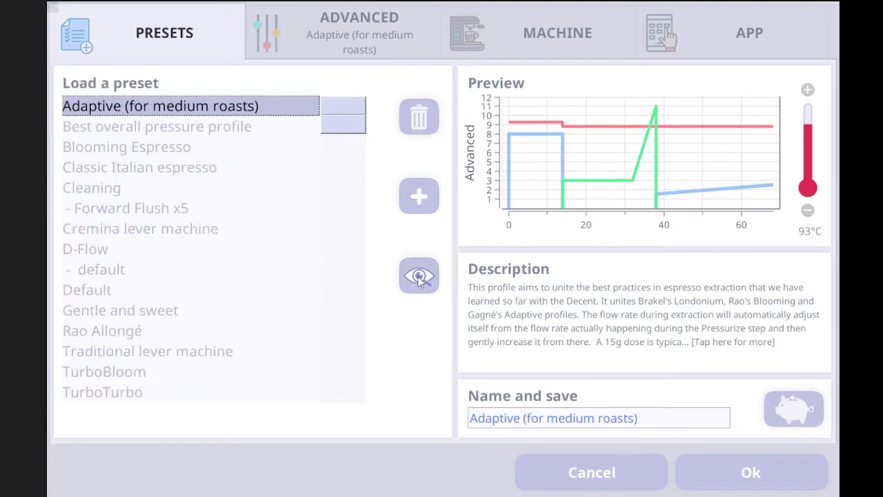
Step: Select the Forward Flush x5 cleaning preset and inspect its steps in the Advanced view
{"action": "left_click", "coordinate": [193, 214]}
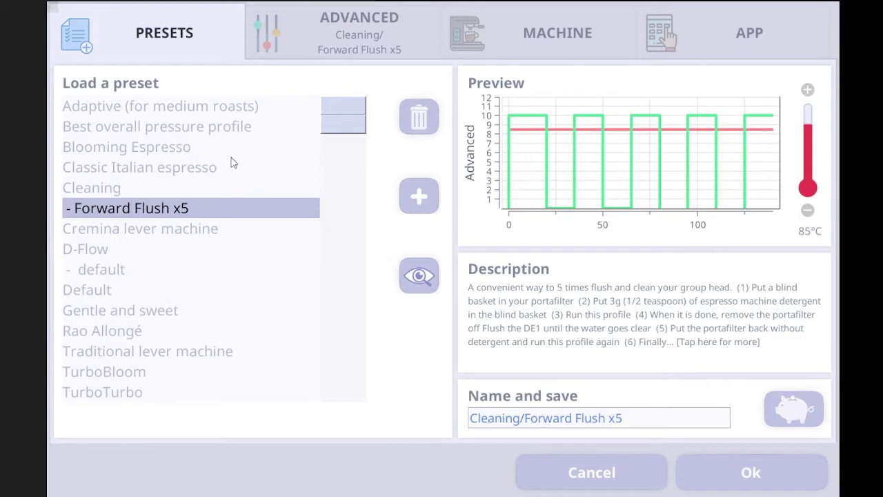
{"action": "left_click", "coordinate": [338, 24]}
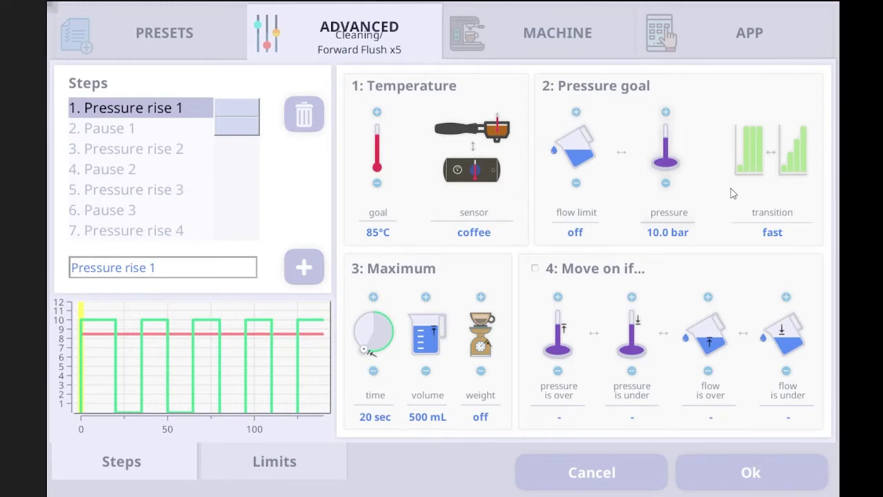
{"action": "left_click", "coordinate": [142, 41]}
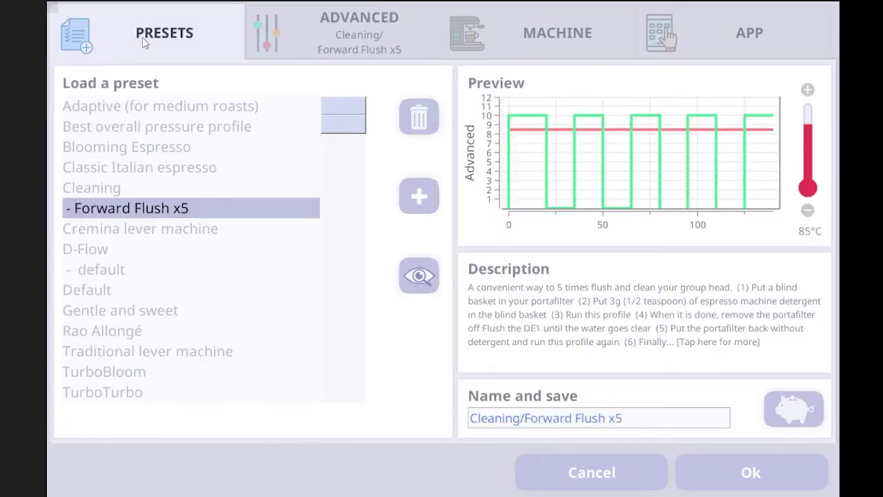
Step: Load Classic Italian espresso again and review its pressure steps
{"action": "left_click", "coordinate": [180, 147]}
{"action": "left_click", "coordinate": [172, 169]}
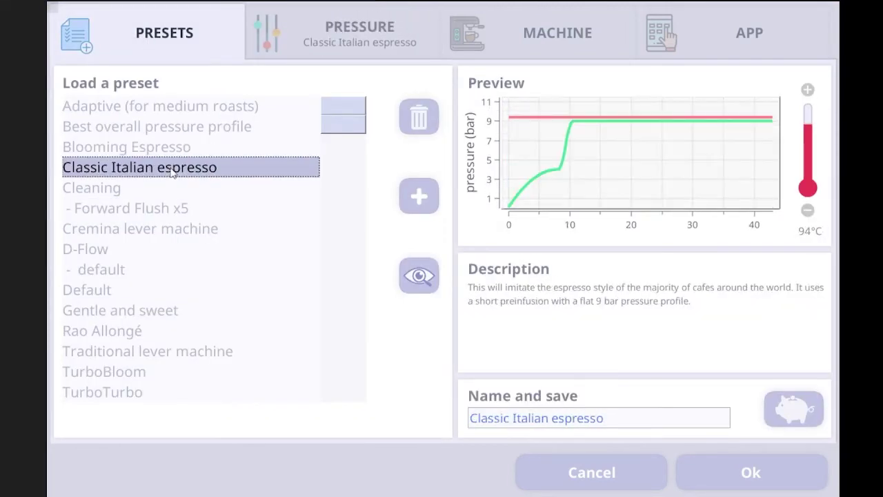
{"action": "left_click", "coordinate": [407, 47]}
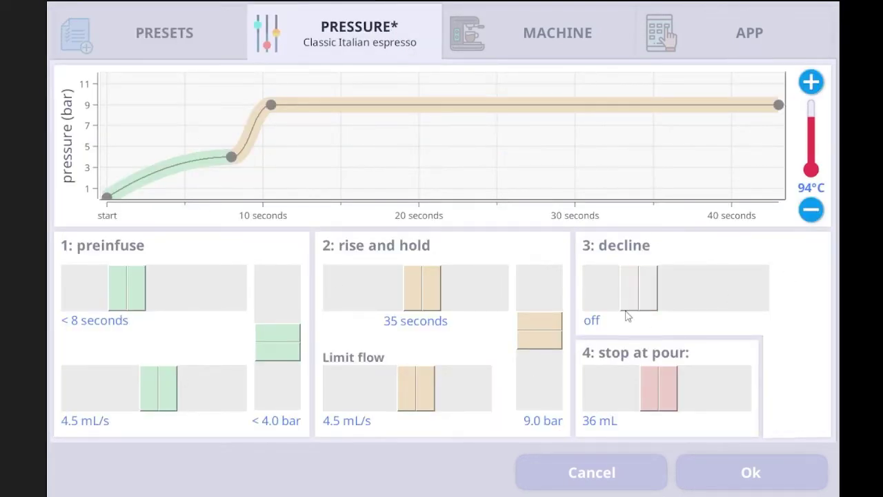
{"action": "left_click", "coordinate": [207, 47]}
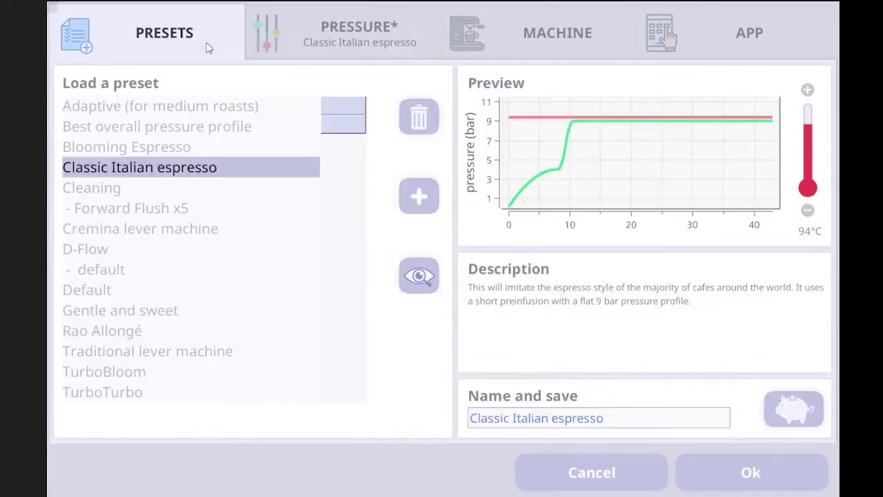
Step: Try starting new pressure and flow presets, backing out to the preset list each time
{"action": "left_click", "coordinate": [424, 198]}
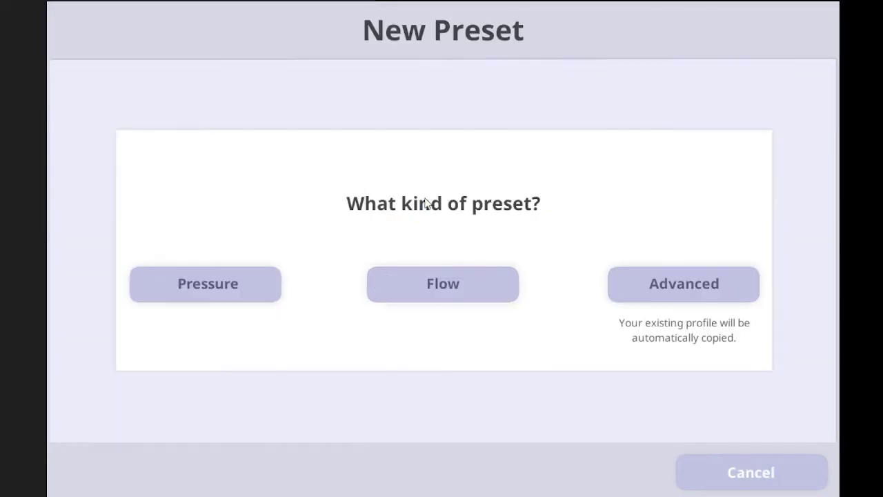
{"action": "left_click", "coordinate": [244, 297]}
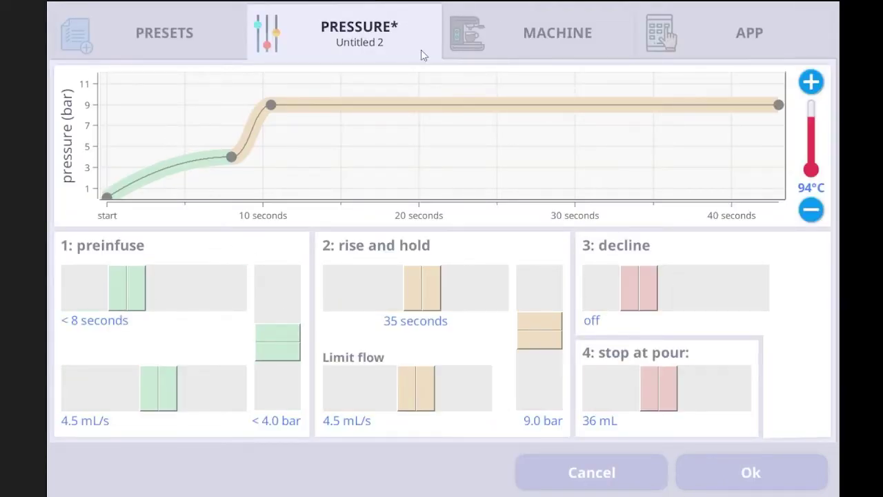
{"action": "left_click", "coordinate": [209, 49]}
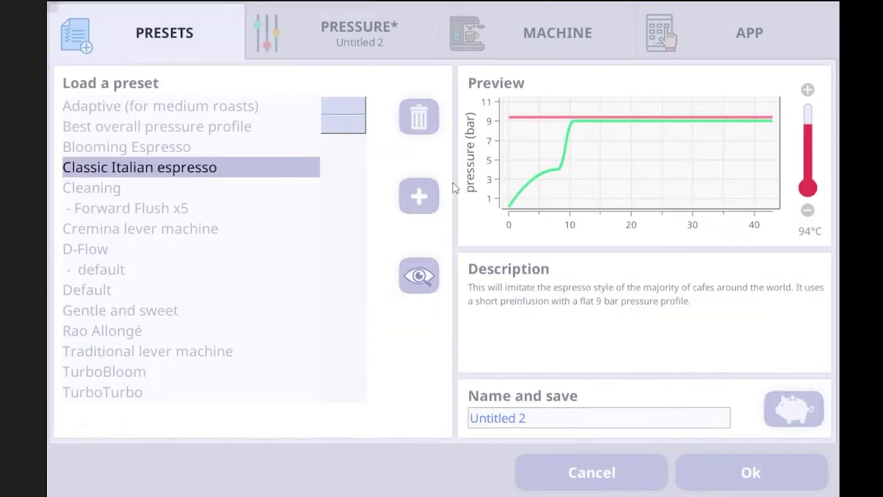
{"action": "left_click", "coordinate": [416, 195]}
{"action": "left_click", "coordinate": [482, 286]}
{"action": "left_click", "coordinate": [214, 32]}
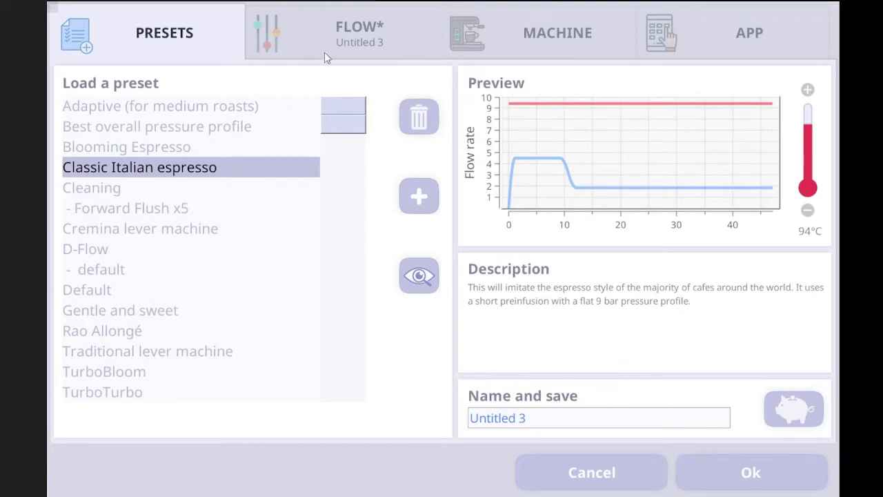
Step: Create a new flow preset, save it as Untitled 4, and reopen Classic Italian's pressure editor
{"action": "left_click", "coordinate": [435, 208]}
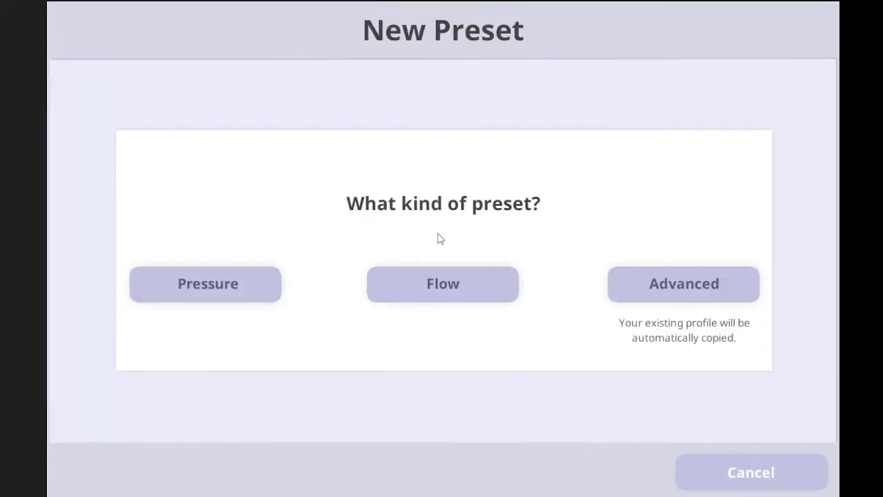
{"action": "left_click", "coordinate": [456, 290]}
{"action": "left_click", "coordinate": [356, 26]}
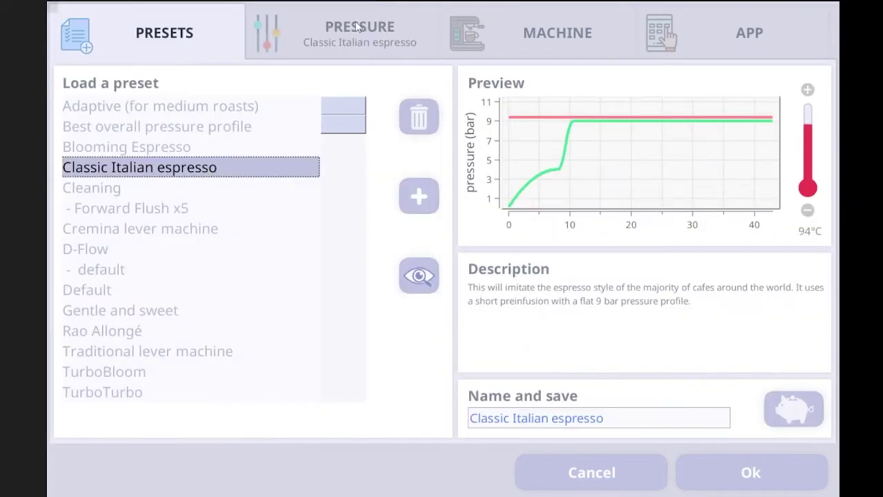
{"action": "left_click", "coordinate": [357, 27]}
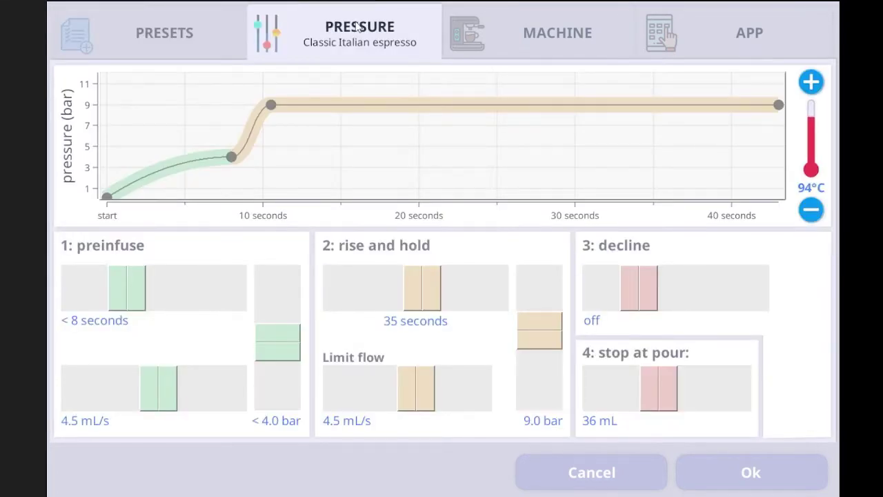
Step: Set the preinfuse step to under 20 seconds at 4.0 mL/s with a 4.0 bar limit
{"action": "left_click", "coordinate": [426, 404]}
{"action": "left_click", "coordinate": [192, 413]}
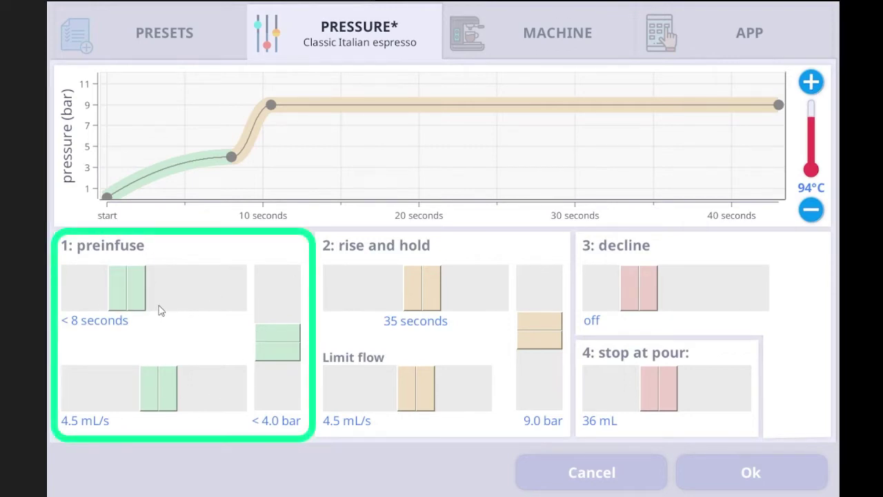
{"action": "left_click", "coordinate": [129, 302]}
{"action": "left_click_drag", "start_coordinate": [129, 298], "coordinate": [155, 297]}
{"action": "mouse_move", "coordinate": [161, 394]}
{"action": "left_mouse_down"}
{"action": "mouse_move", "coordinate": [207, 401]}
{"action": "mouse_move", "coordinate": [146, 404]}
{"action": "mouse_move", "coordinate": [160, 406]}
{"action": "left_mouse_up"}
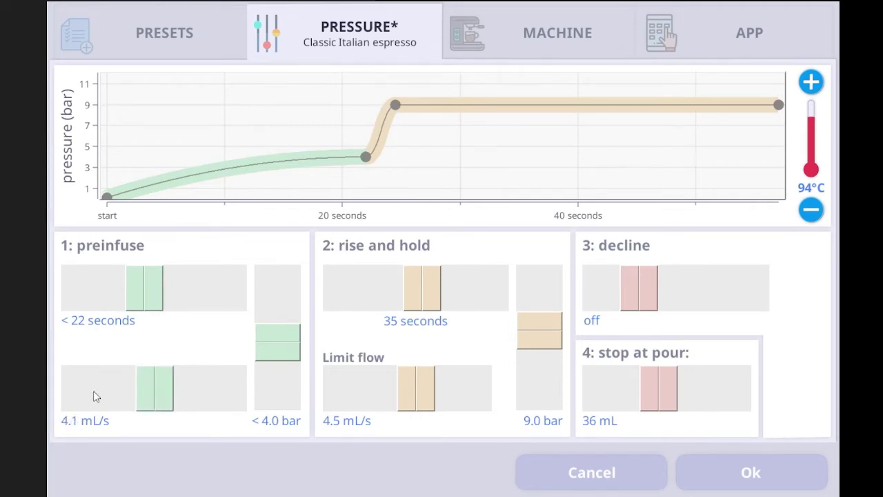
{"action": "mouse_move", "coordinate": [268, 351]}
{"action": "left_mouse_down"}
{"action": "mouse_move", "coordinate": [270, 329]}
{"action": "mouse_move", "coordinate": [276, 351]}
{"action": "left_mouse_up"}
{"action": "left_click", "coordinate": [88, 291]}
{"action": "left_click", "coordinate": [89, 291]}
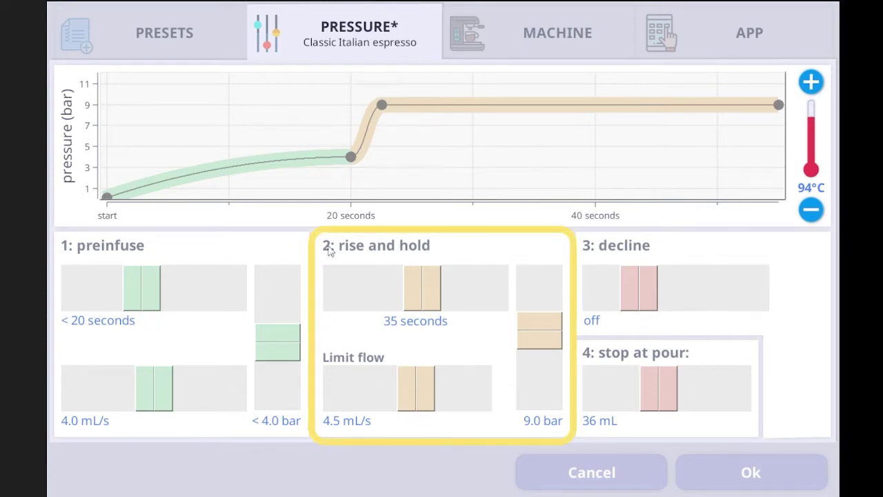
Step: Set the rise-and-hold time to 25 seconds, returning its pressure to 9.0 bar
{"action": "left_click_drag", "start_coordinate": [417, 269], "coordinate": [449, 292]}
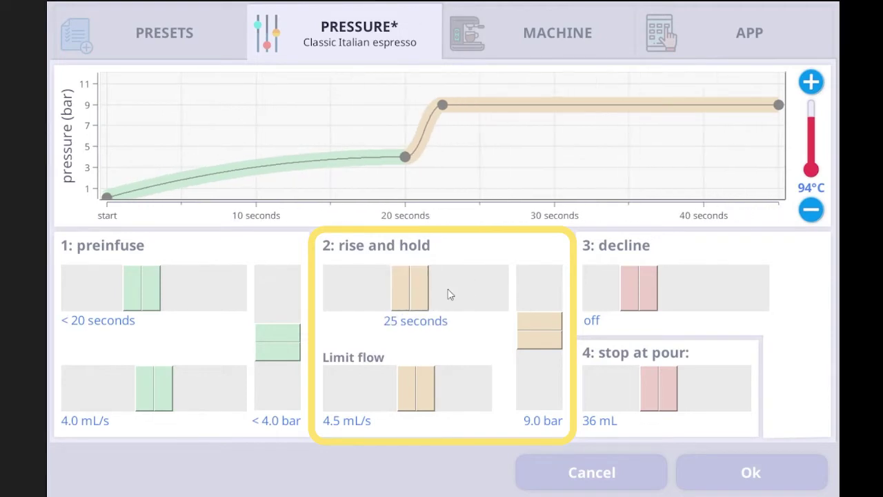
{"action": "left_click_drag", "start_coordinate": [546, 338], "coordinate": [545, 364]}
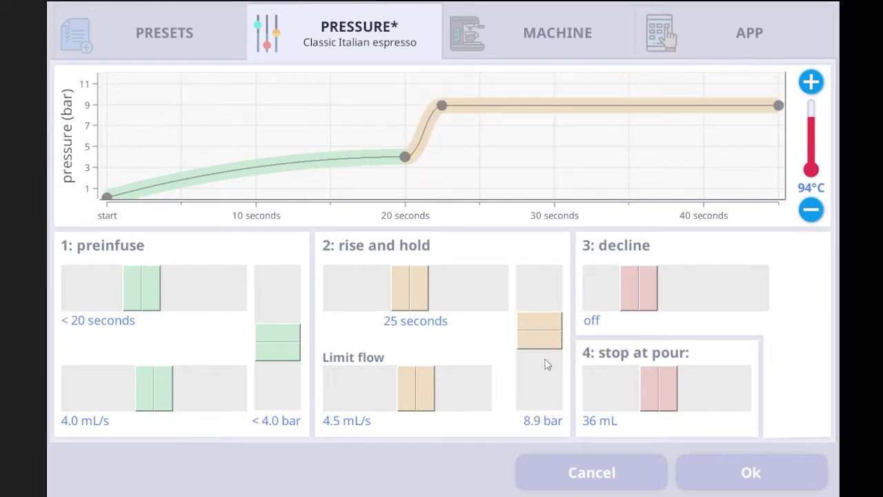
{"action": "left_click", "coordinate": [550, 298]}
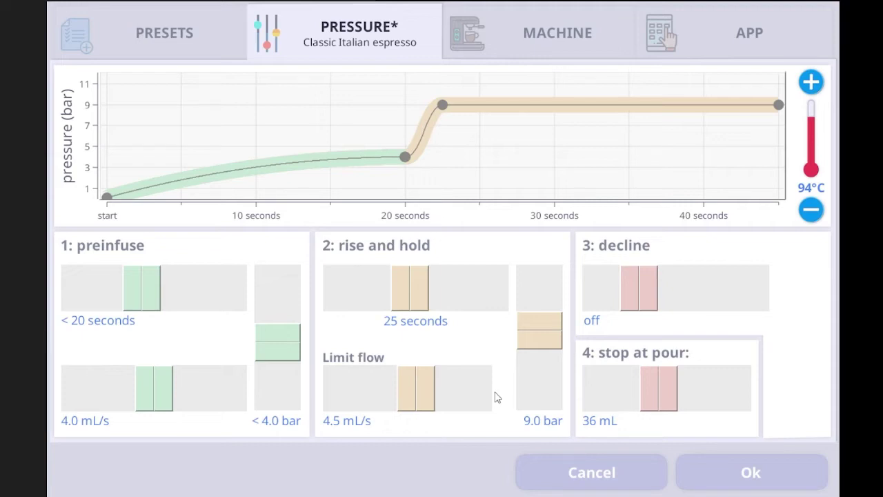
{"action": "left_click_drag", "start_coordinate": [408, 397], "coordinate": [461, 395]}
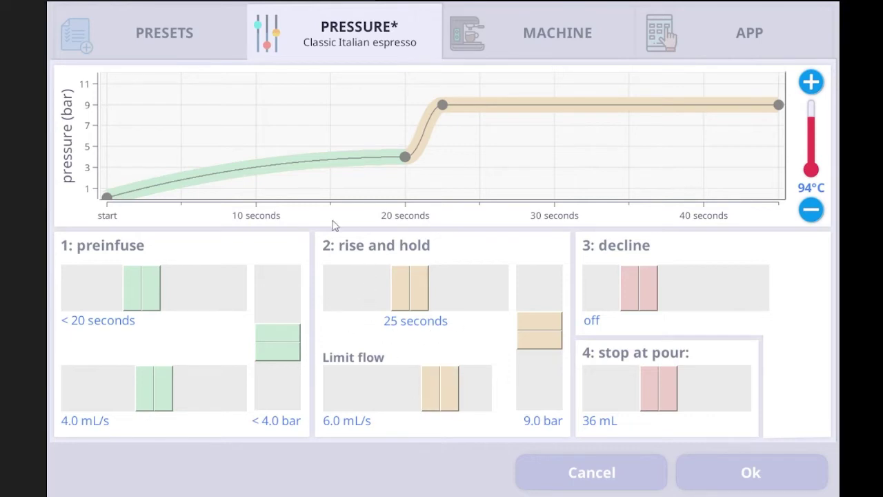
{"action": "left_click_drag", "start_coordinate": [442, 407], "coordinate": [460, 403]}
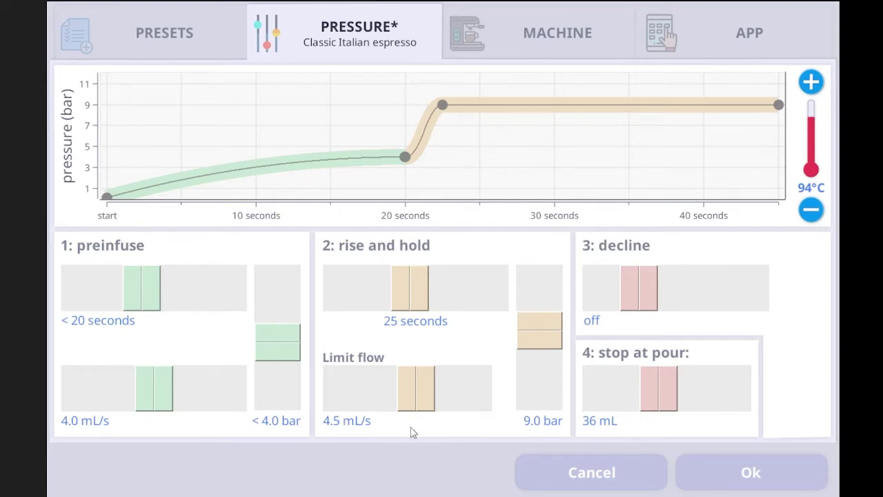
{"action": "left_click", "coordinate": [406, 403]}
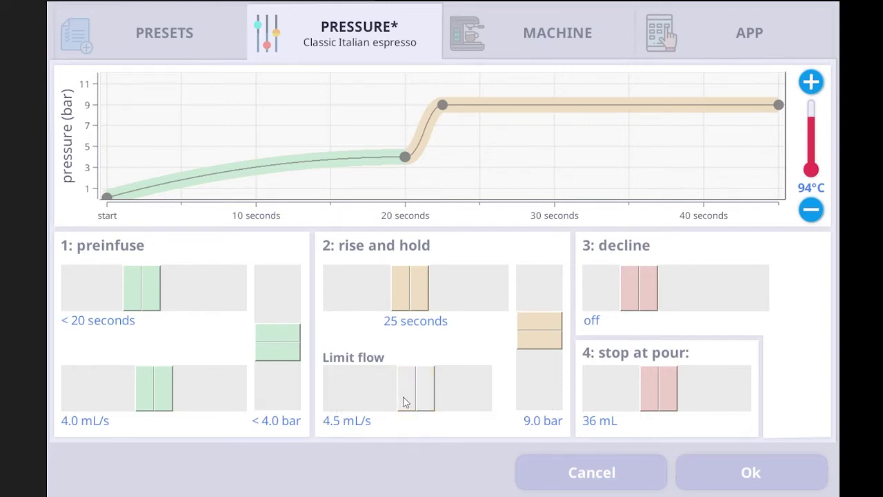
{"action": "left_click", "coordinate": [403, 396]}
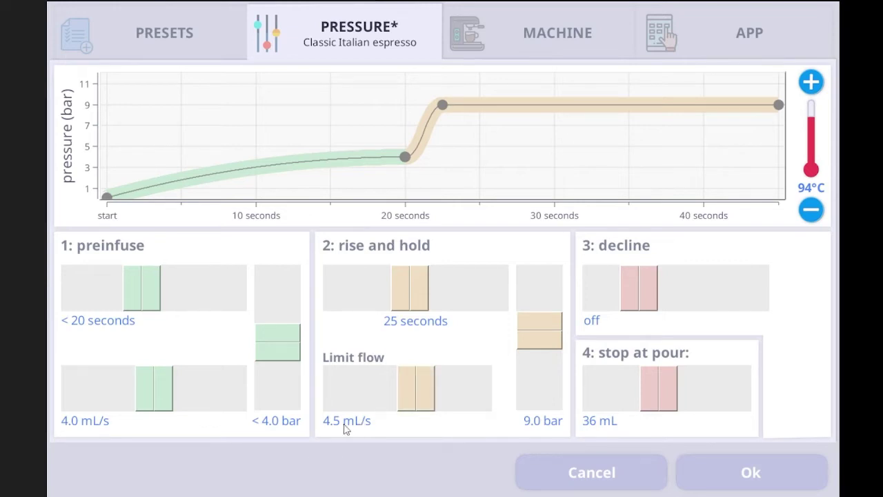
{"action": "left_click_drag", "start_coordinate": [420, 393], "coordinate": [217, 380]}
{"action": "left_click", "coordinate": [427, 308]}
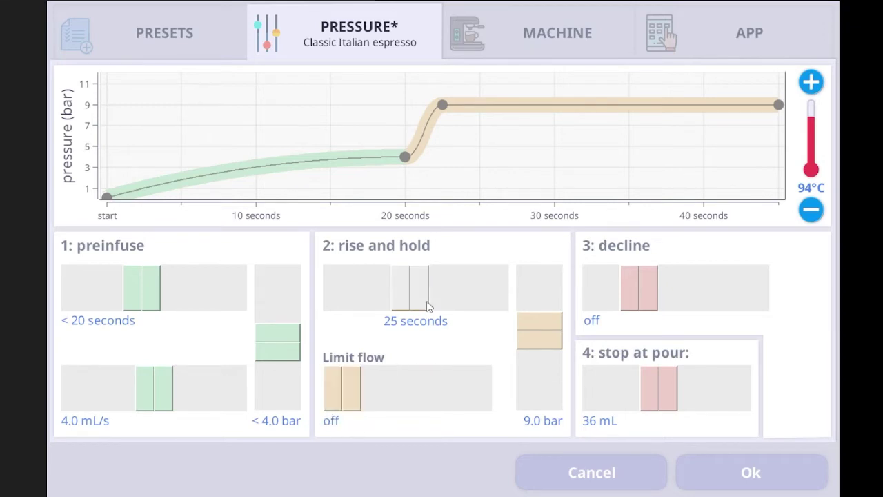
{"action": "left_click_drag", "start_coordinate": [355, 392], "coordinate": [471, 396]}
{"action": "left_click", "coordinate": [657, 275]}
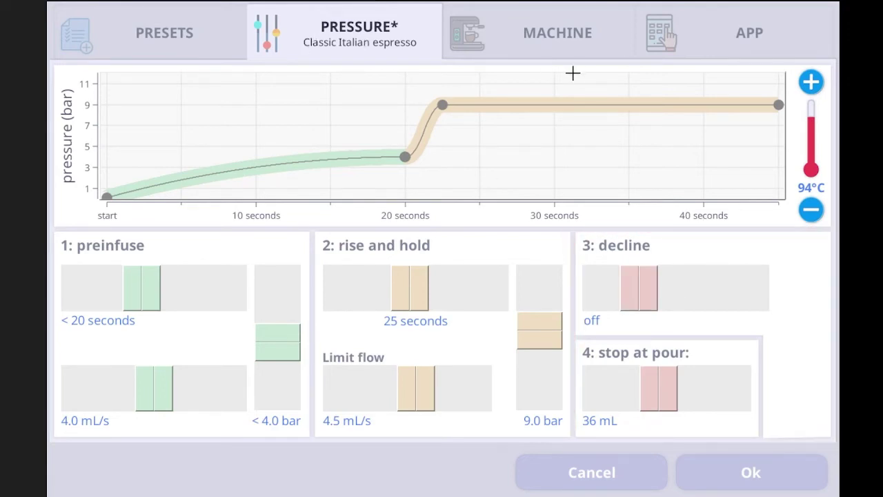
{"action": "left_click", "coordinate": [416, 388]}
{"action": "left_click", "coordinate": [692, 305]}
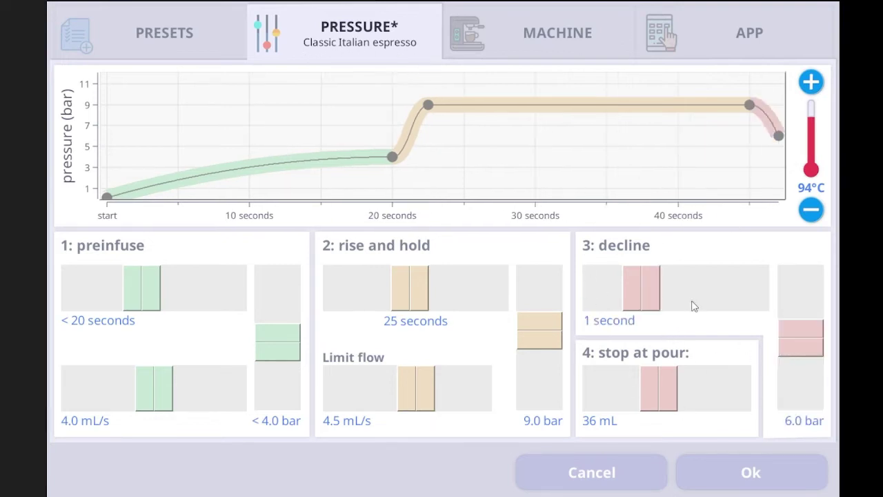
{"action": "left_click_drag", "start_coordinate": [694, 306], "coordinate": [729, 303]}
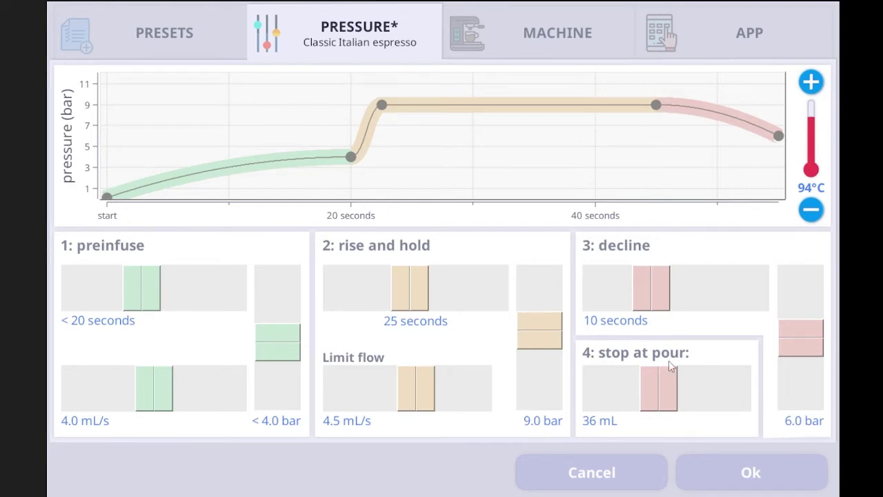
{"action": "left_click", "coordinate": [670, 293]}
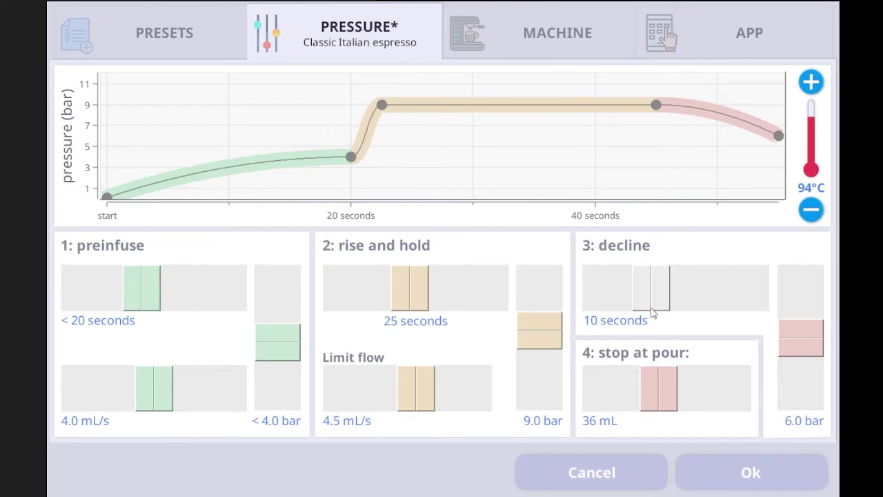
{"action": "left_click_drag", "start_coordinate": [656, 296], "coordinate": [639, 296]}
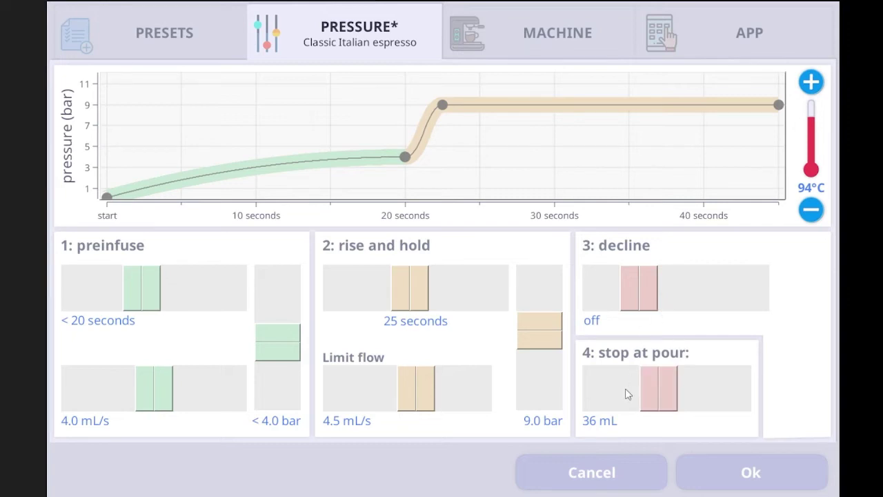
{"action": "left_click", "coordinate": [613, 362]}
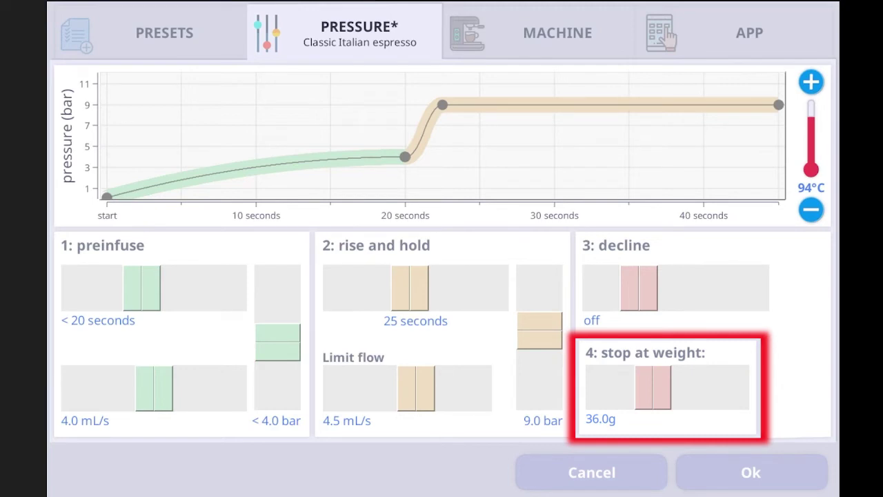
{"action": "mouse_move", "coordinate": [690, 390]}
{"action": "left_mouse_down"}
{"action": "mouse_move", "coordinate": [704, 390]}
{"action": "mouse_move", "coordinate": [699, 397]}
{"action": "left_mouse_up"}
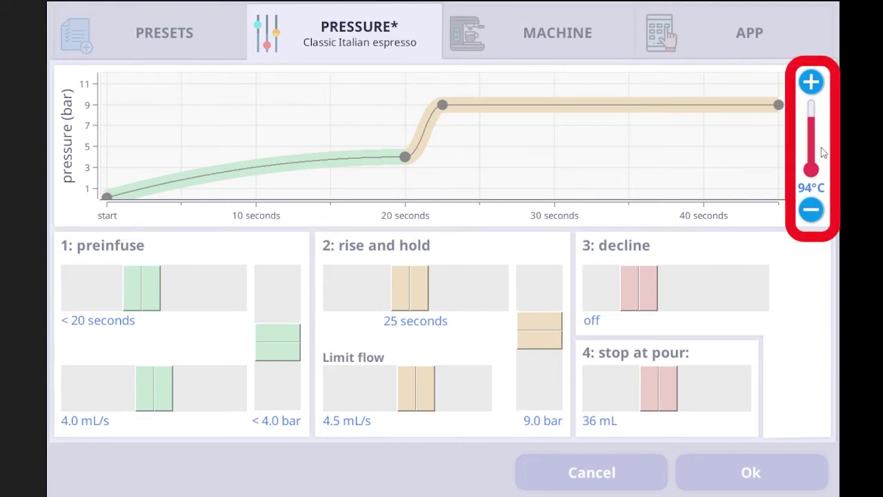
Step: Test the brew temperature up to 95°C, return it to 94°C, and display per-step temperatures
{"action": "left_click", "coordinate": [811, 79]}
{"action": "left_click", "coordinate": [812, 80]}
{"action": "left_click", "coordinate": [814, 212]}
{"action": "left_click", "coordinate": [814, 213]}
{"action": "left_click", "coordinate": [812, 81]}
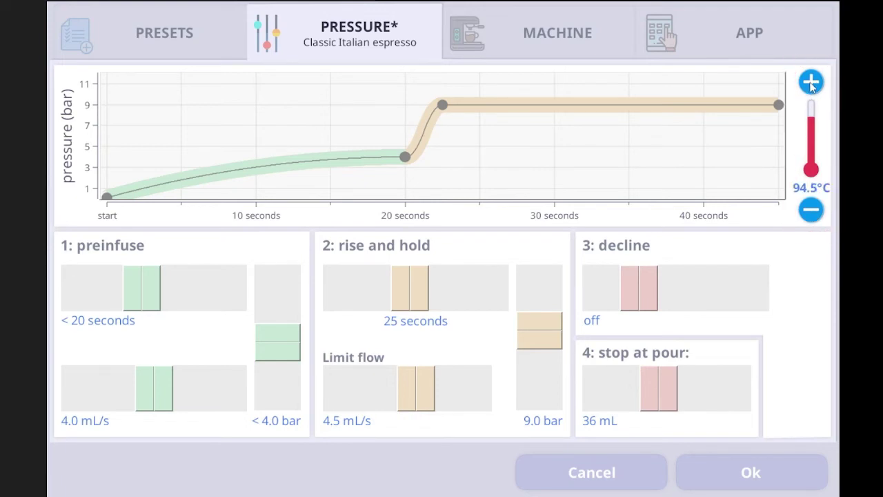
{"action": "left_click", "coordinate": [815, 212]}
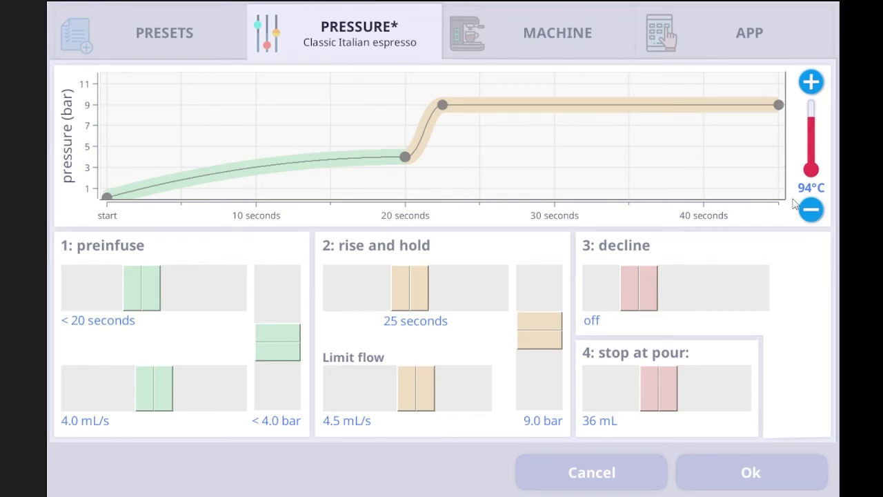
{"action": "left_click", "coordinate": [815, 144]}
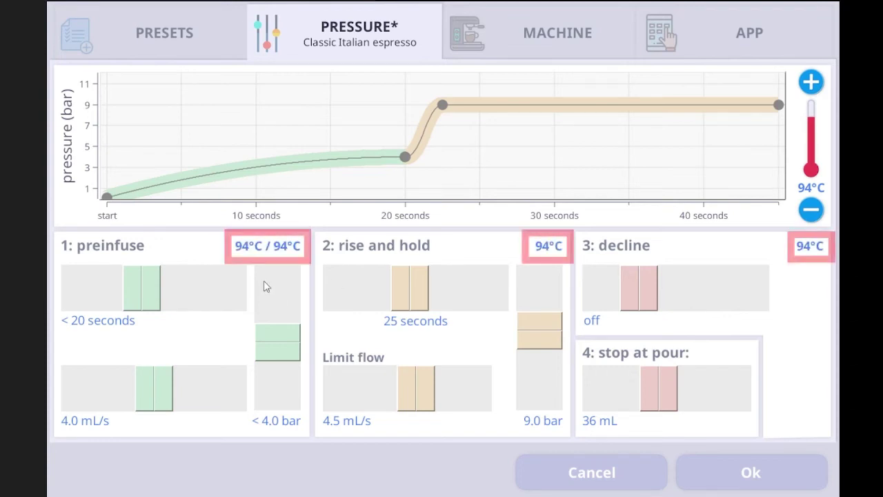
Step: Open the Temperature Steps settings, close them, and reopen them
{"action": "left_click", "coordinate": [253, 250]}
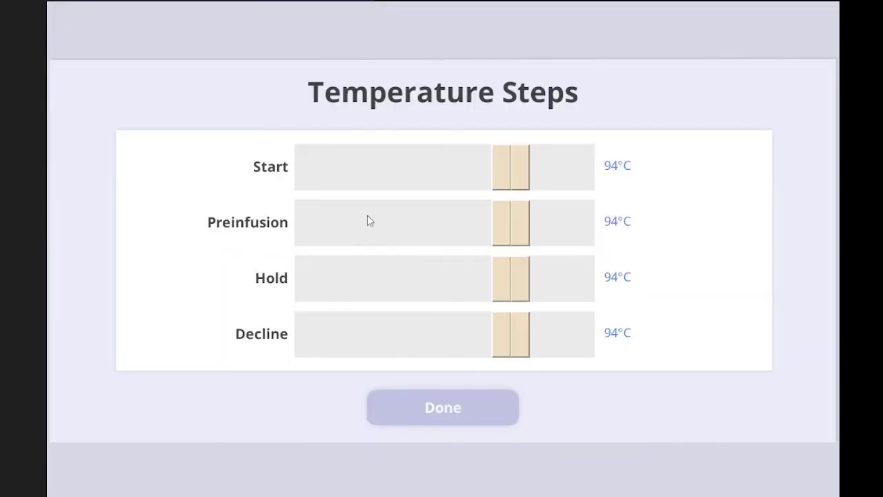
{"action": "left_click", "coordinate": [497, 218]}
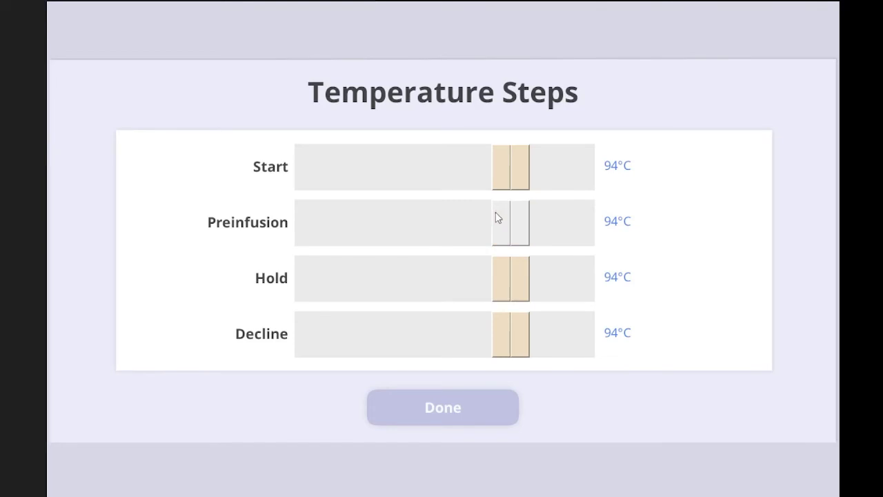
{"action": "left_click", "coordinate": [518, 184]}
{"action": "left_click", "coordinate": [515, 407]}
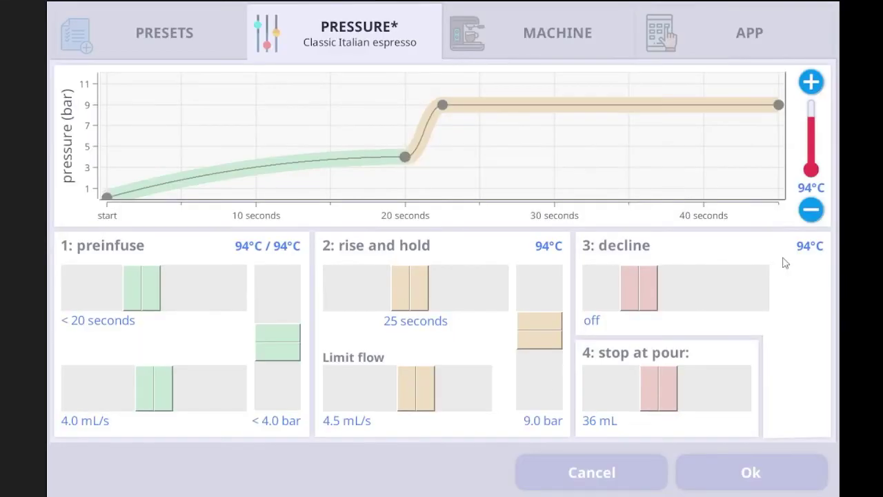
{"action": "left_click", "coordinate": [287, 246]}
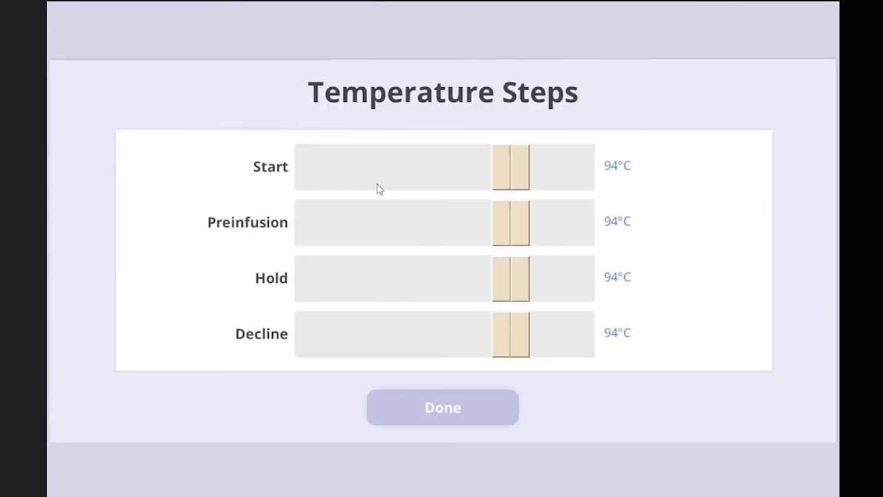
Step: Try step temperatures such as 83.5°C start, 36°C preinfusion, 54.5°C hold, 39.5°C decline
{"action": "left_click_drag", "start_coordinate": [493, 178], "coordinate": [525, 181]}
{"action": "left_click_drag", "start_coordinate": [521, 229], "coordinate": [501, 232]}
{"action": "left_click_drag", "start_coordinate": [517, 272], "coordinate": [490, 274]}
{"action": "left_click_drag", "start_coordinate": [513, 336], "coordinate": [543, 330]}
{"action": "left_click", "coordinate": [446, 332]}
{"action": "left_click_drag", "start_coordinate": [527, 229], "coordinate": [435, 231]}
{"action": "left_click_drag", "start_coordinate": [526, 261], "coordinate": [464, 284]}
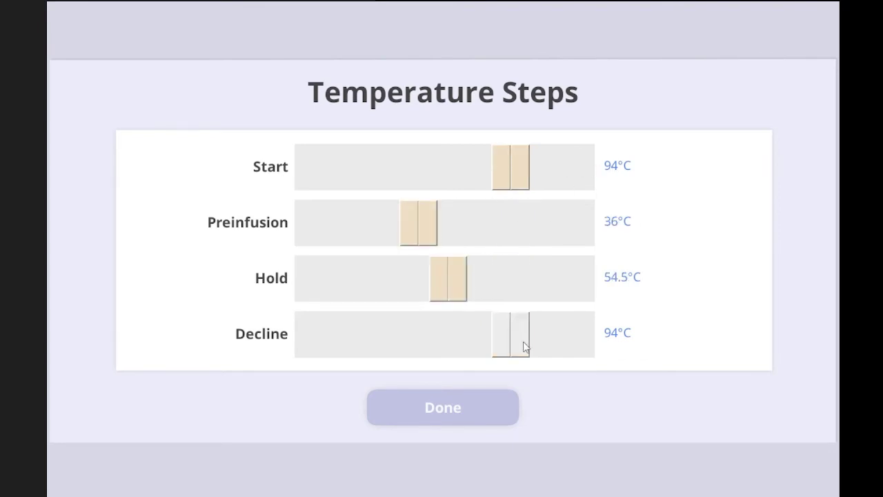
{"action": "left_click_drag", "start_coordinate": [525, 347], "coordinate": [436, 343]}
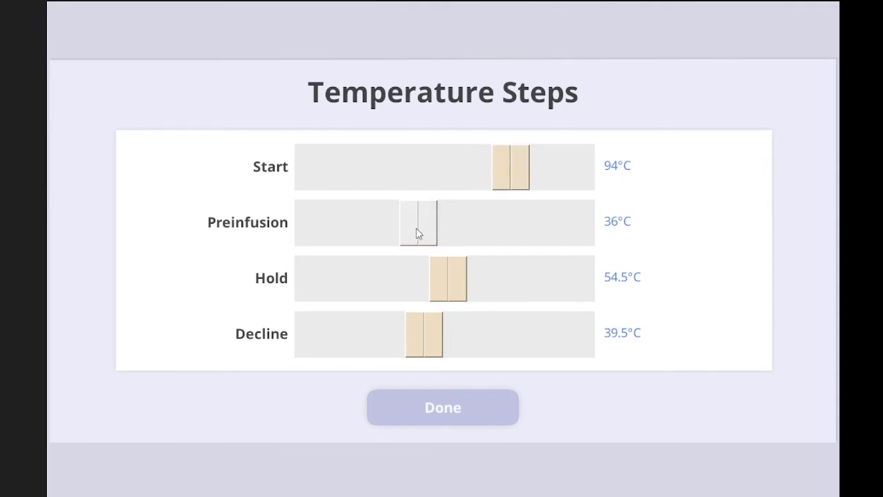
Step: Reset all step temperatures to 94°C and return to the preset list
{"action": "left_click_drag", "start_coordinate": [422, 233], "coordinate": [511, 222]}
{"action": "left_click_drag", "start_coordinate": [448, 278], "coordinate": [511, 278]}
{"action": "left_click_drag", "start_coordinate": [423, 334], "coordinate": [513, 335]}
{"action": "left_click", "coordinate": [569, 334]}
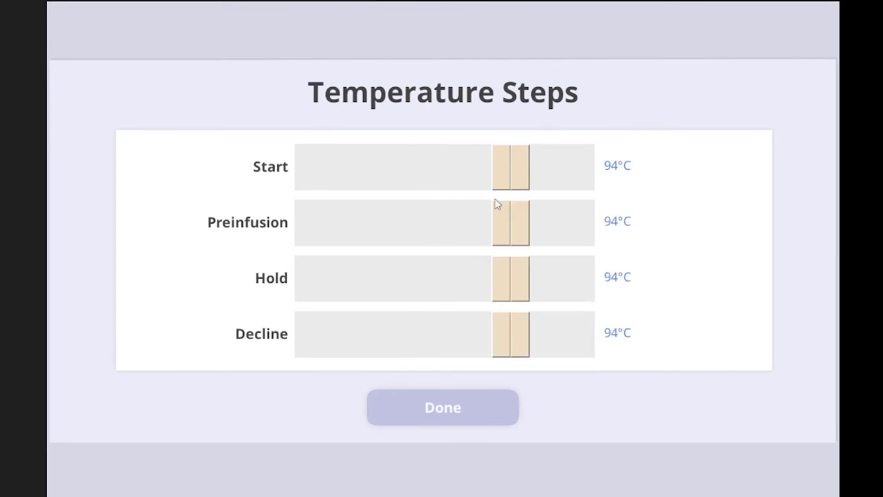
{"action": "left_click", "coordinate": [489, 413]}
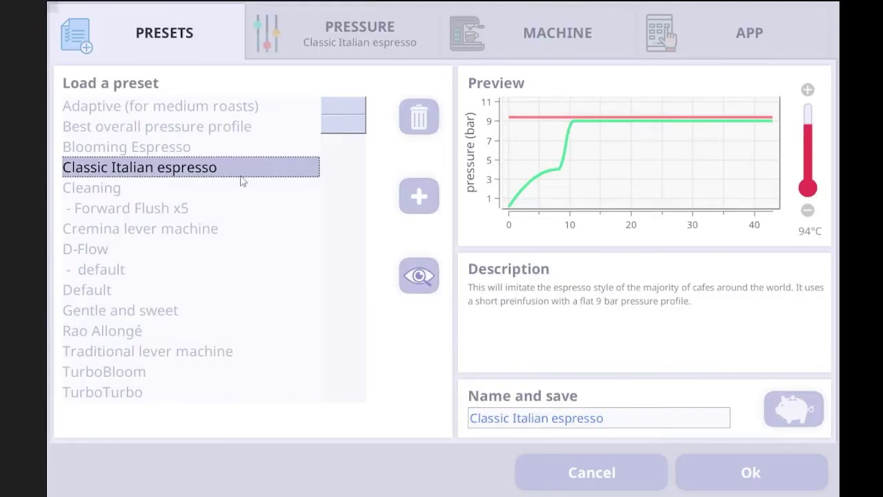
Step: Create a new flow preset, Untitled 7
{"action": "left_click", "coordinate": [419, 196]}
{"action": "left_click", "coordinate": [446, 283]}
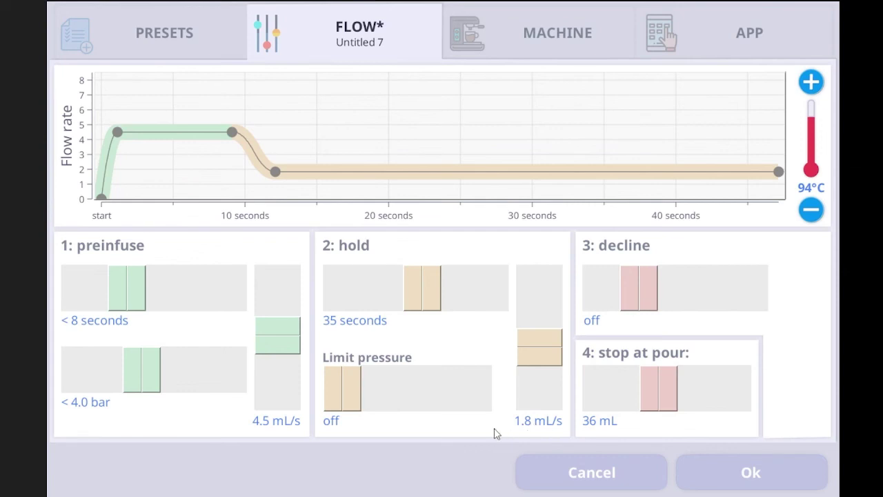
Step: Limit the hold pressure to 9.0 bar and add a 43-second decline to 1.0 mL/s
{"action": "left_click_drag", "start_coordinate": [351, 394], "coordinate": [447, 394]}
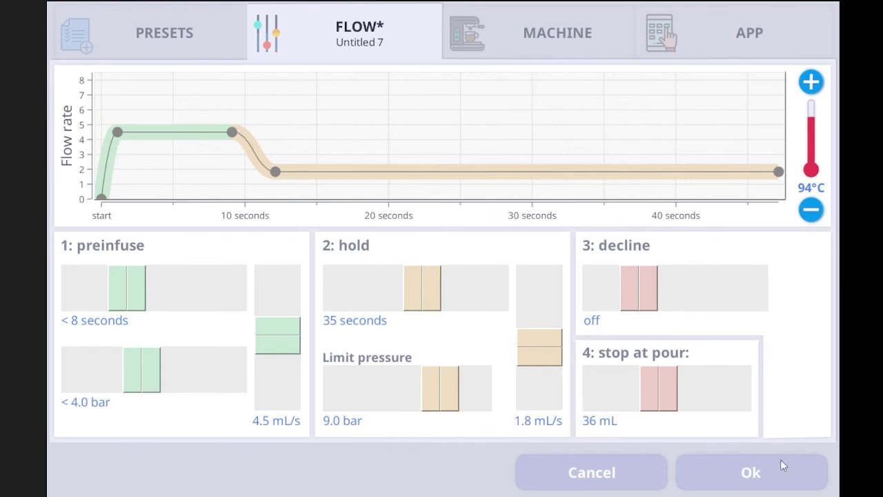
{"action": "left_click_drag", "start_coordinate": [658, 315], "coordinate": [708, 310]}
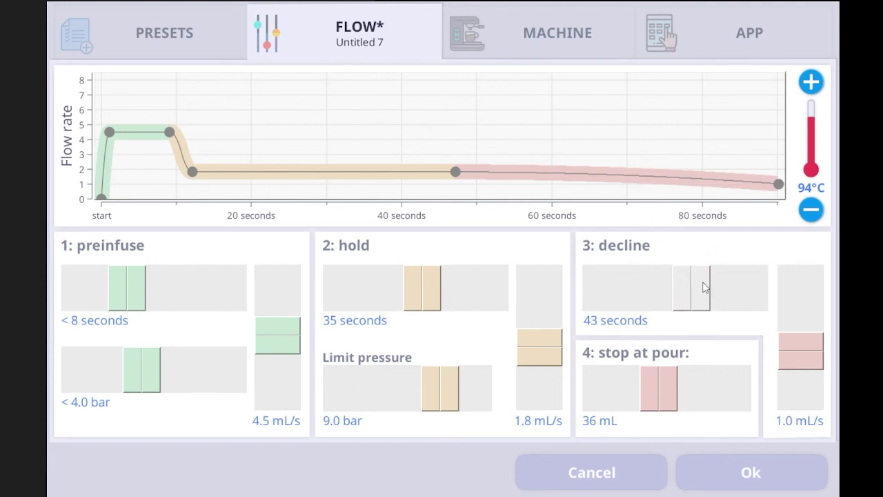
Step: Turn the decline stage off and raise the preinfuse flow to 7.0 mL/s
{"action": "left_click_drag", "start_coordinate": [698, 285], "coordinate": [640, 285]}
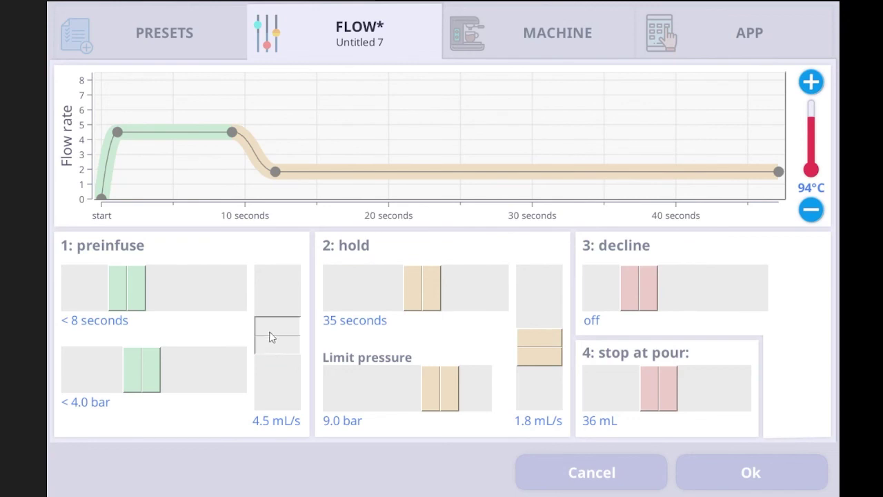
{"action": "left_click_drag", "start_coordinate": [269, 331], "coordinate": [279, 320]}
{"action": "left_click_drag", "start_coordinate": [268, 376], "coordinate": [268, 359]}
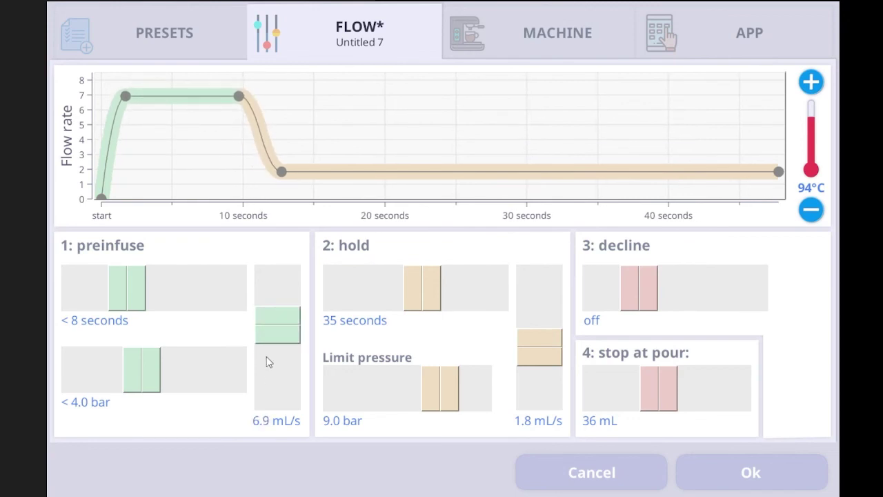
Step: Save Untitled 7 and show it in the preset list
{"action": "left_click", "coordinate": [378, 25]}
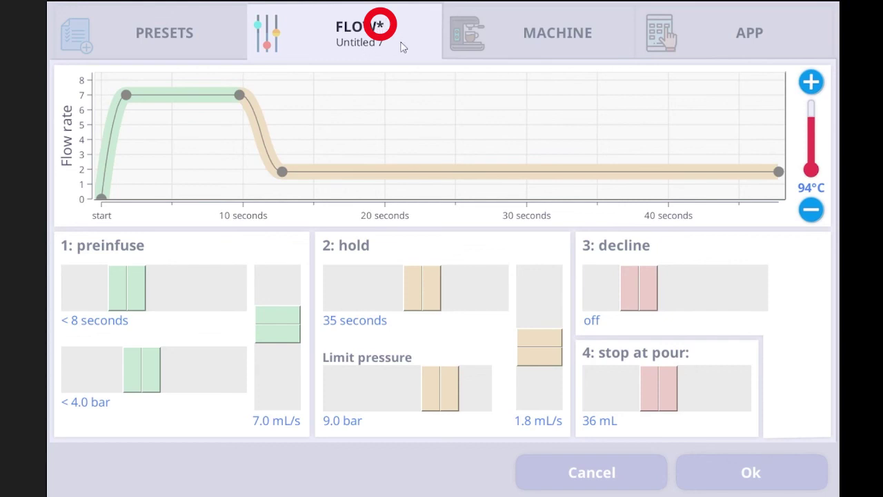
{"action": "left_click", "coordinate": [403, 40]}
{"action": "left_click", "coordinate": [222, 44]}
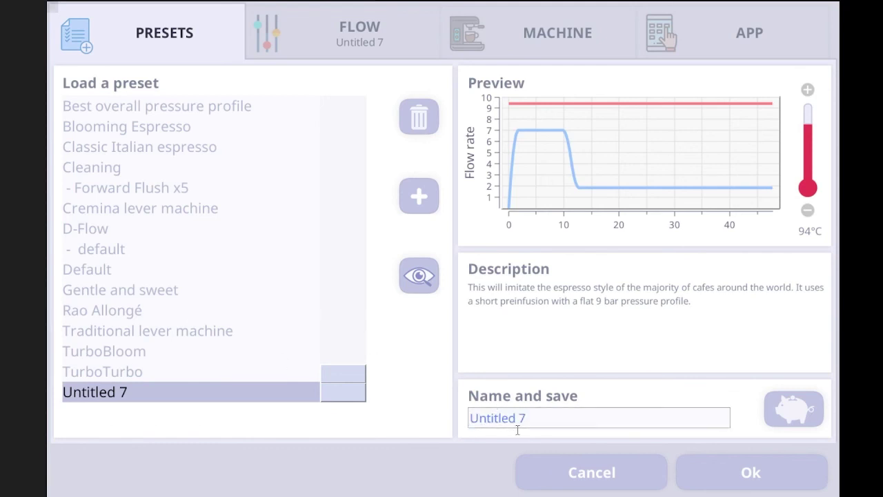
Step: Rename Untitled 7 to 'Flow for italian espresso', save it as a new preset, and return to the flow editor
{"action": "left_click", "coordinate": [538, 418]}
{"action": "key", "text": "BackSpace"}
{"action": "key", "text": "BackSpace"}
{"action": "key", "text": "BackSpace"}
{"action": "key", "text": "BackSpace"}
{"action": "key", "text": "BackSpace"}
{"action": "key", "text": "BackSpace"}
{"action": "key", "text": "BackSpace"}
{"action": "key", "text": "BackSpace"}
{"action": "key", "text": "BackSpace"}
{"action": "key", "text": "BackSpace"}
{"action": "type", "text": "Flow for italian espresso"}
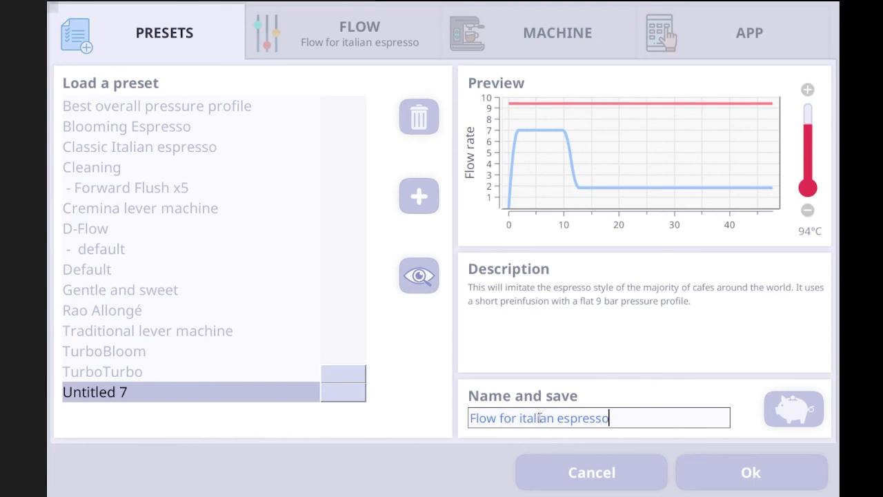
{"action": "key", "text": "Return"}
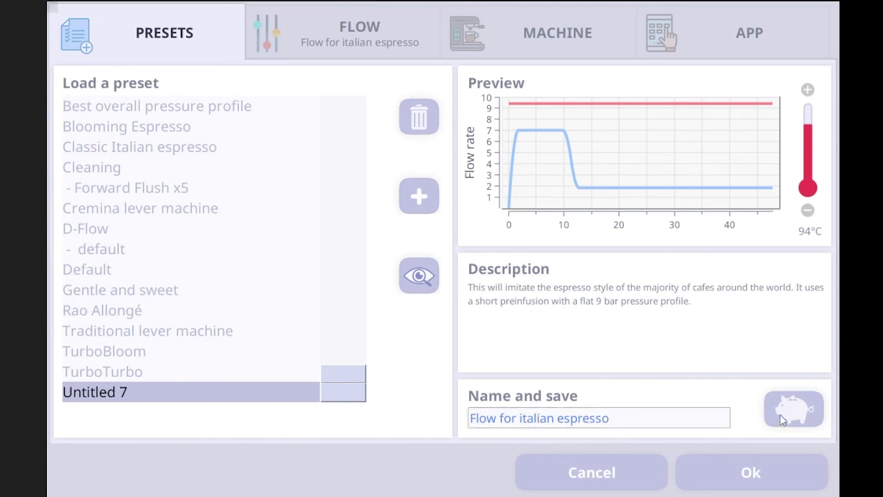
{"action": "left_click", "coordinate": [784, 420]}
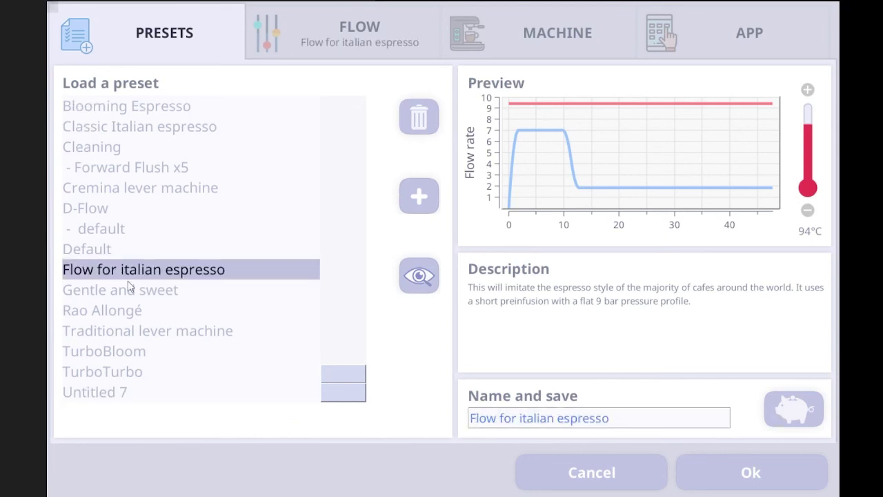
{"action": "left_click", "coordinate": [370, 56]}
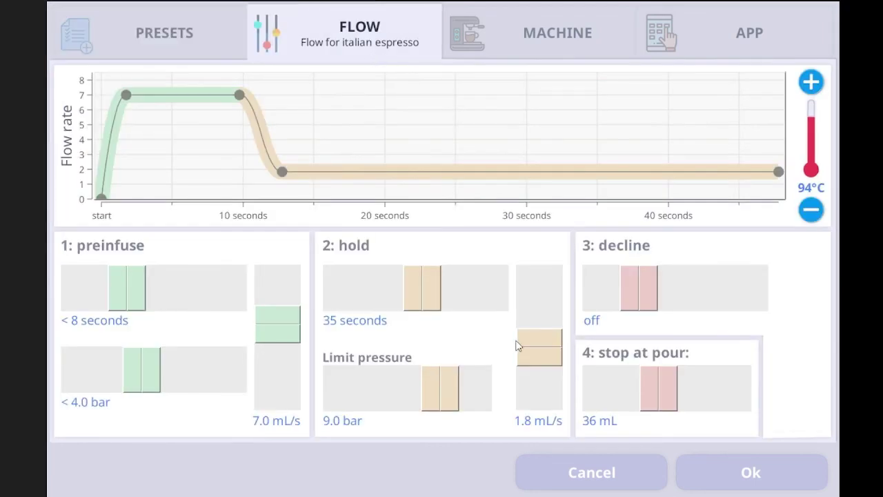
Step: Set the preinfuse flow to 4.5 mL/s, save, and list both 'Flow for italian espresso' presets
{"action": "left_click", "coordinate": [292, 335]}
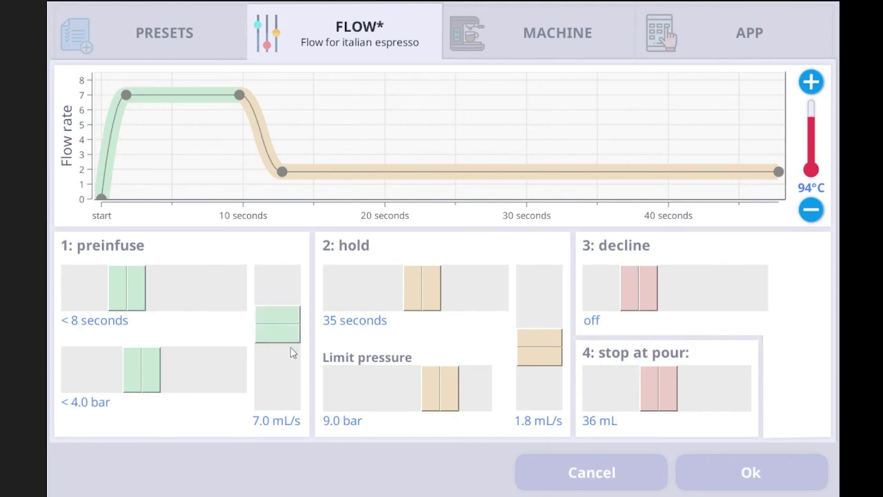
{"action": "left_click", "coordinate": [288, 336]}
{"action": "left_click_drag", "start_coordinate": [288, 337], "coordinate": [286, 343]}
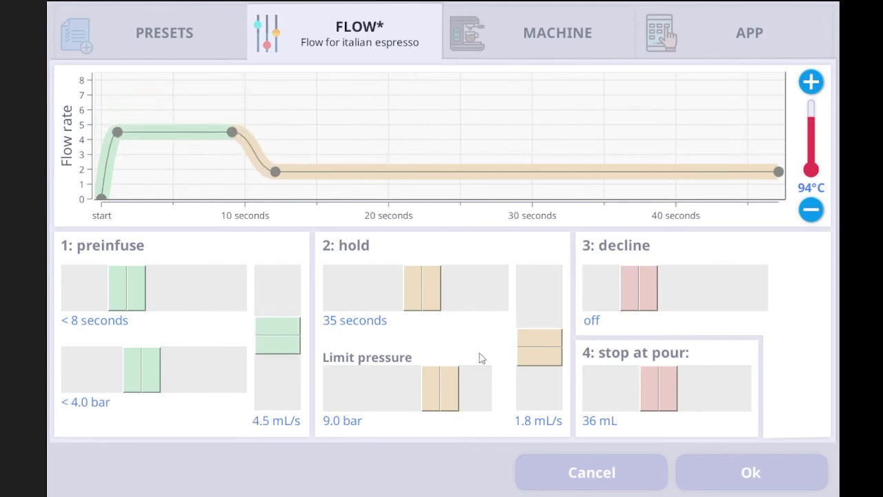
{"action": "left_click_drag", "start_coordinate": [533, 338], "coordinate": [536, 326]}
{"action": "left_click", "coordinate": [536, 326]}
{"action": "left_click", "coordinate": [398, 39]}
{"action": "left_click", "coordinate": [204, 42]}
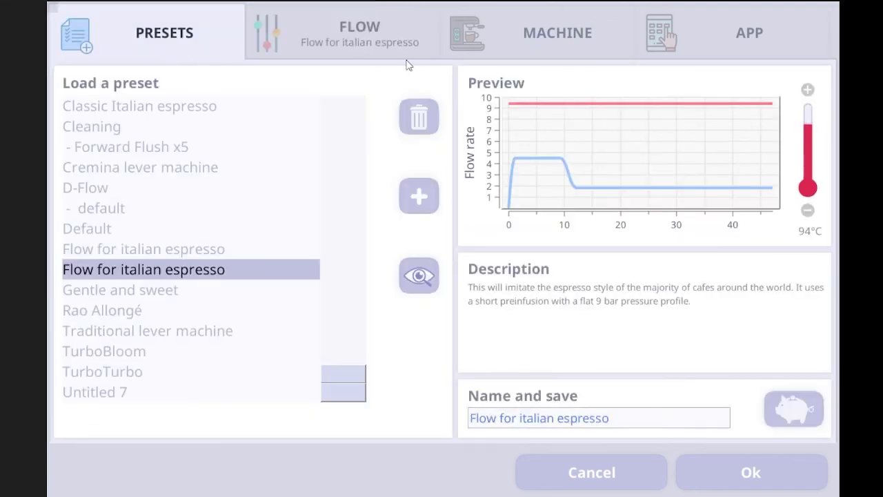